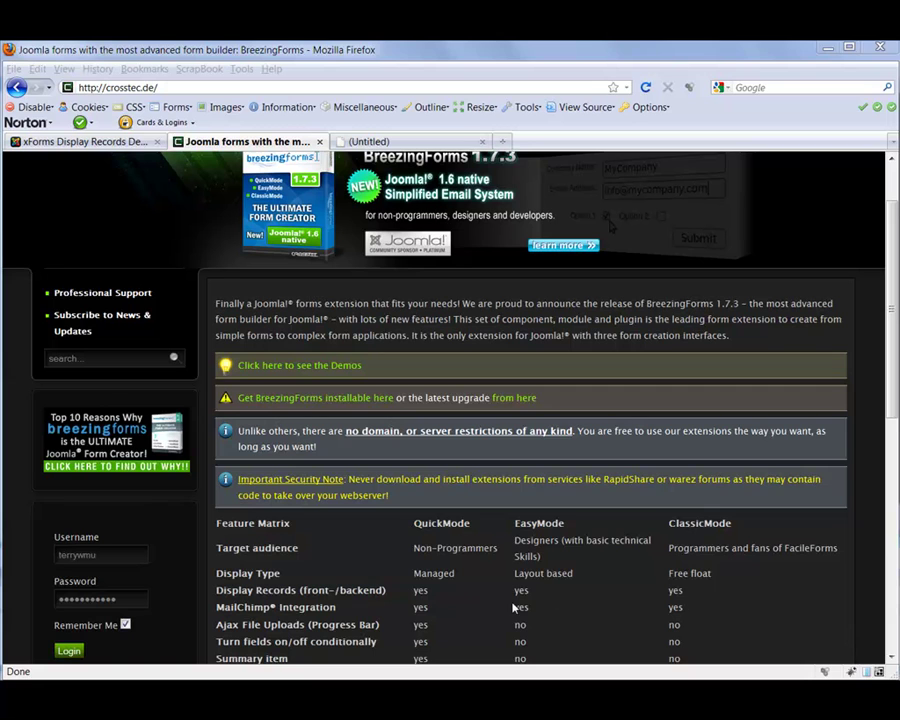
- Log in to the Crosstec site and download com_xformsdisplayrecords.zip from the account's files, saving it to disk
left_click(69, 651)
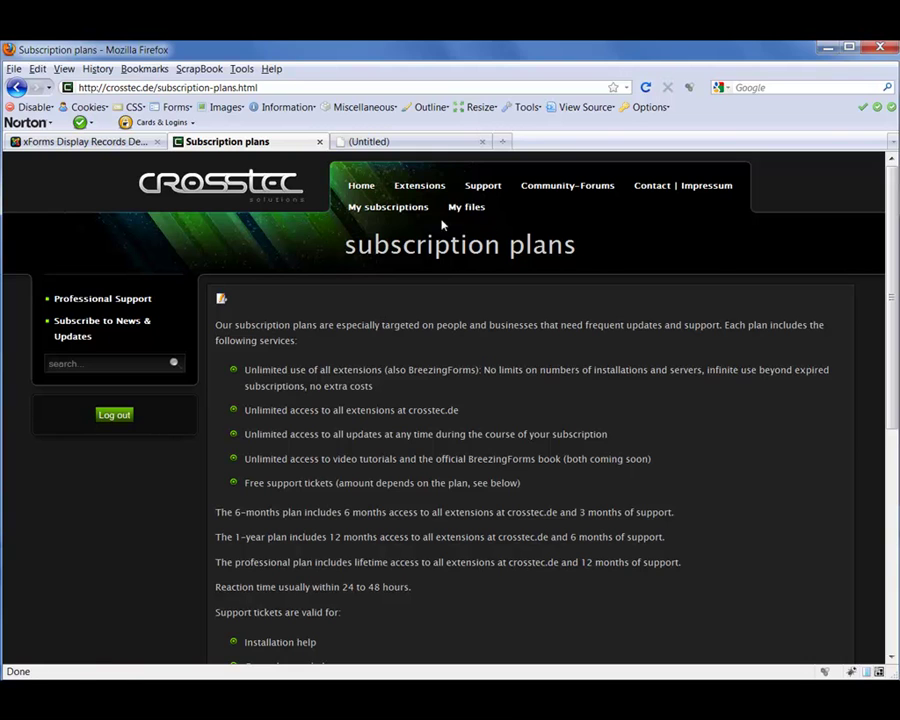
left_click(466, 208)
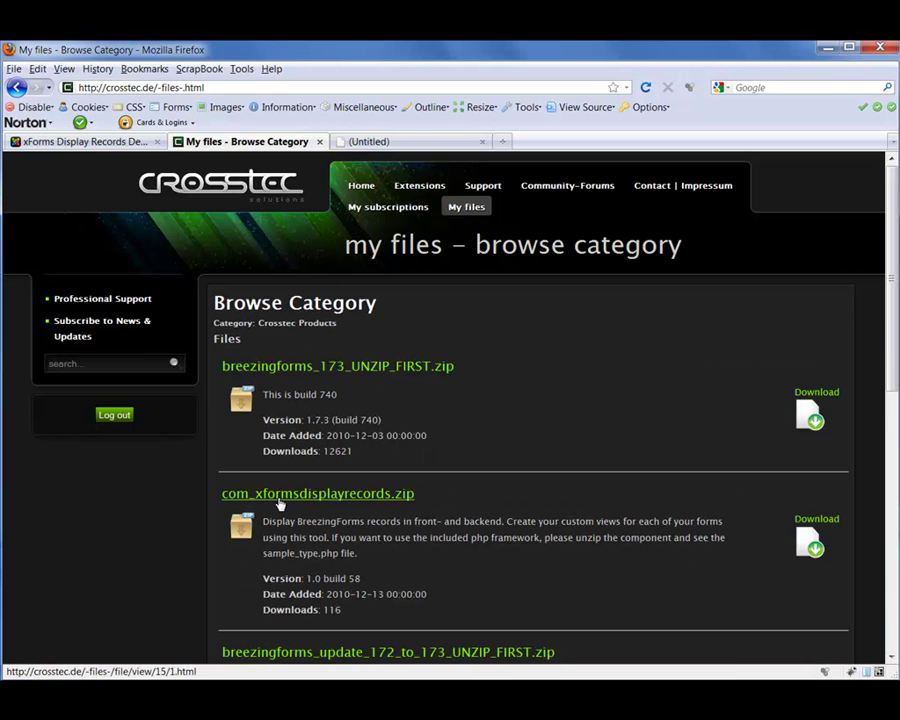
left_click(812, 546)
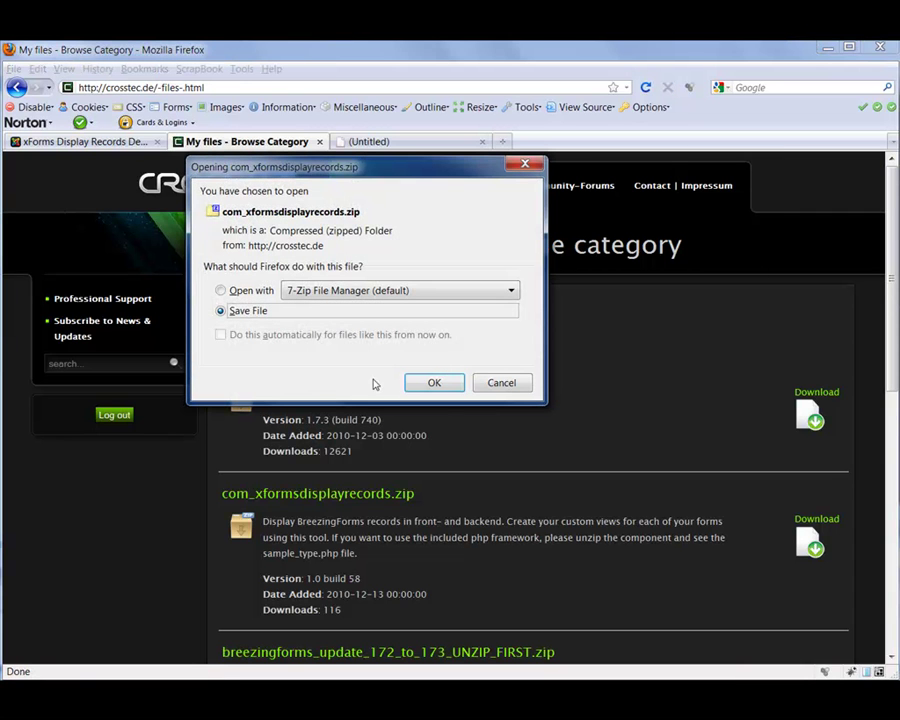
left_click(434, 385)
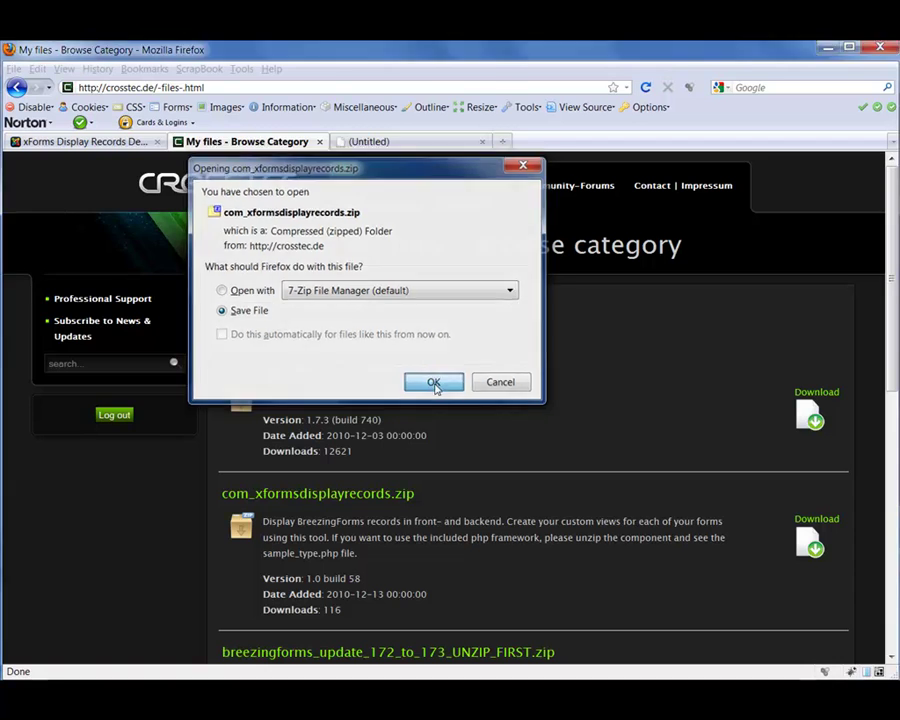
left_click(390, 392)
left_click(368, 365)
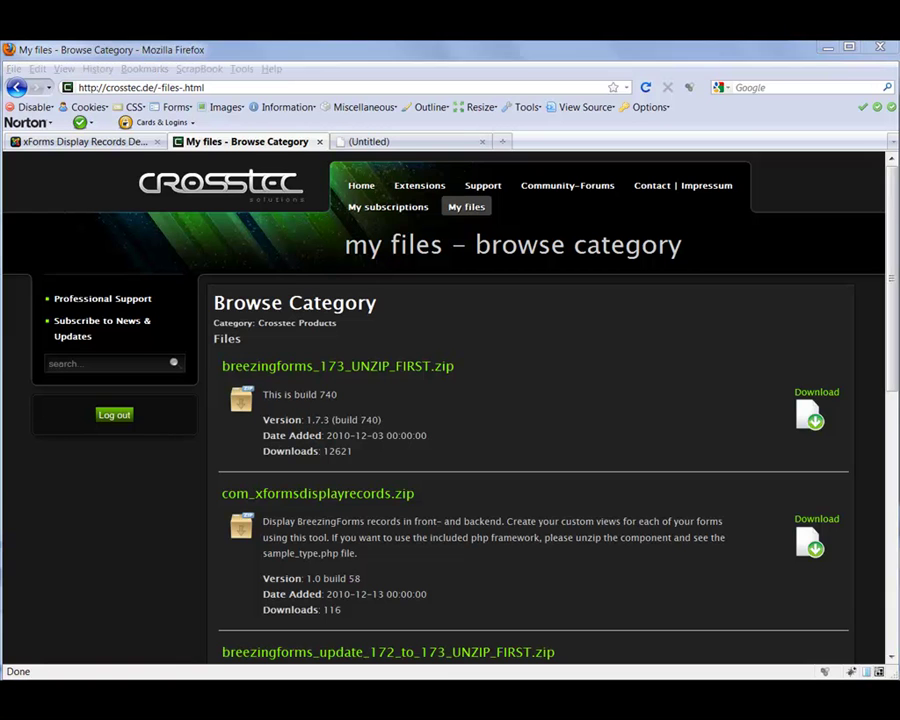
- Log in to the Joomla administration of the xForms Display Records Demo site and open the extension installer
left_click(80, 141)
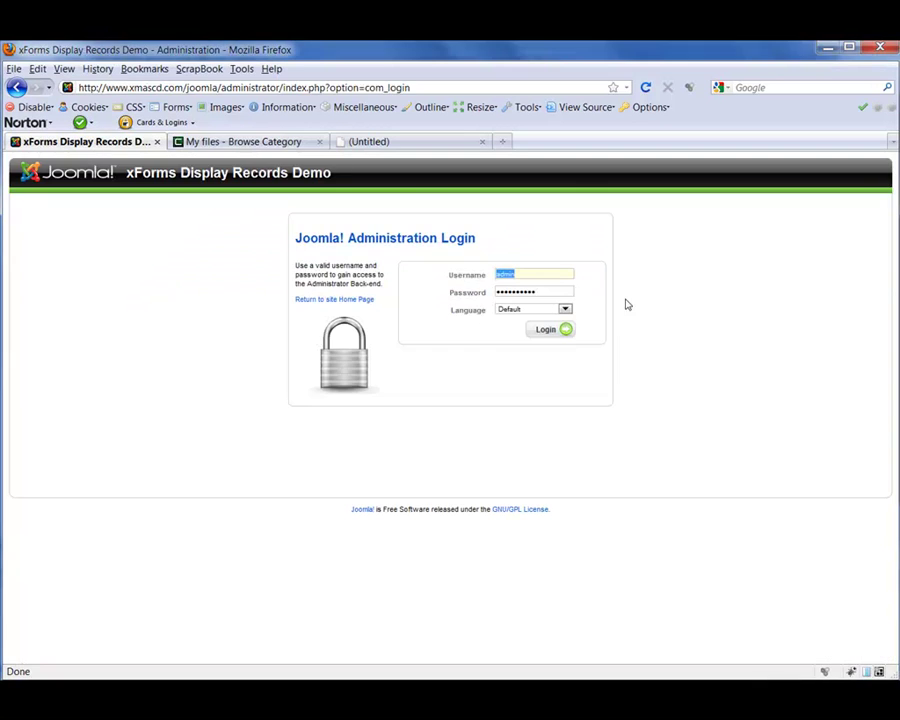
left_click(545, 334)
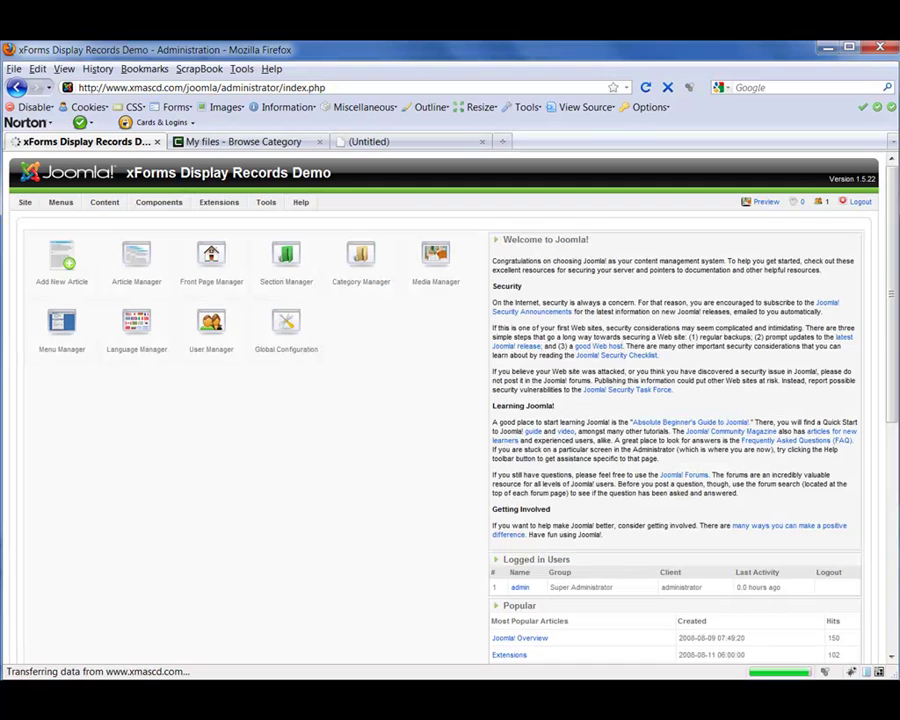
mouse_move(218, 202)
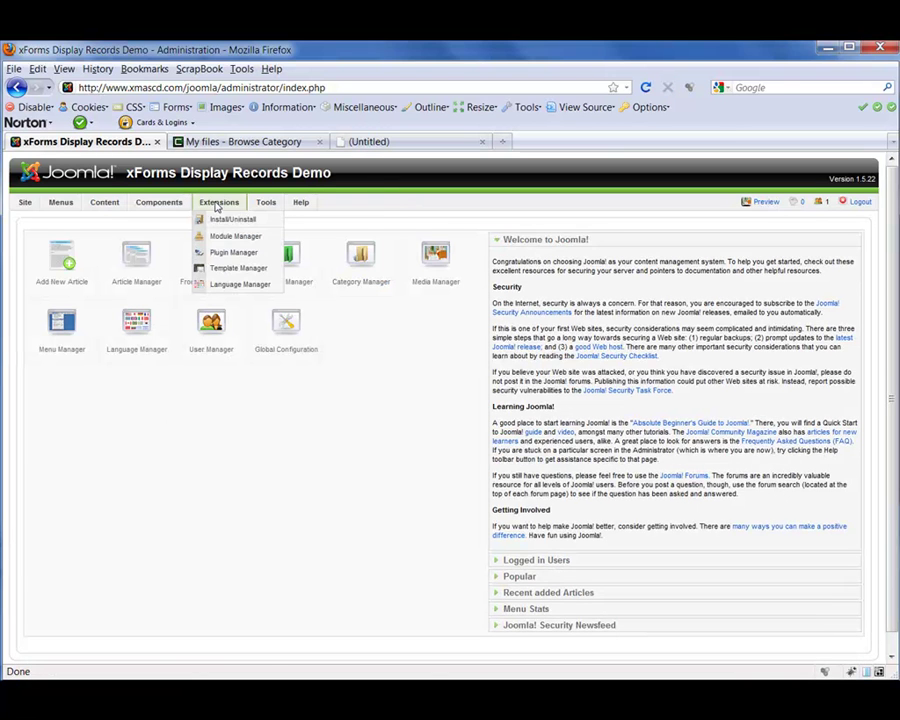
left_click(219, 222)
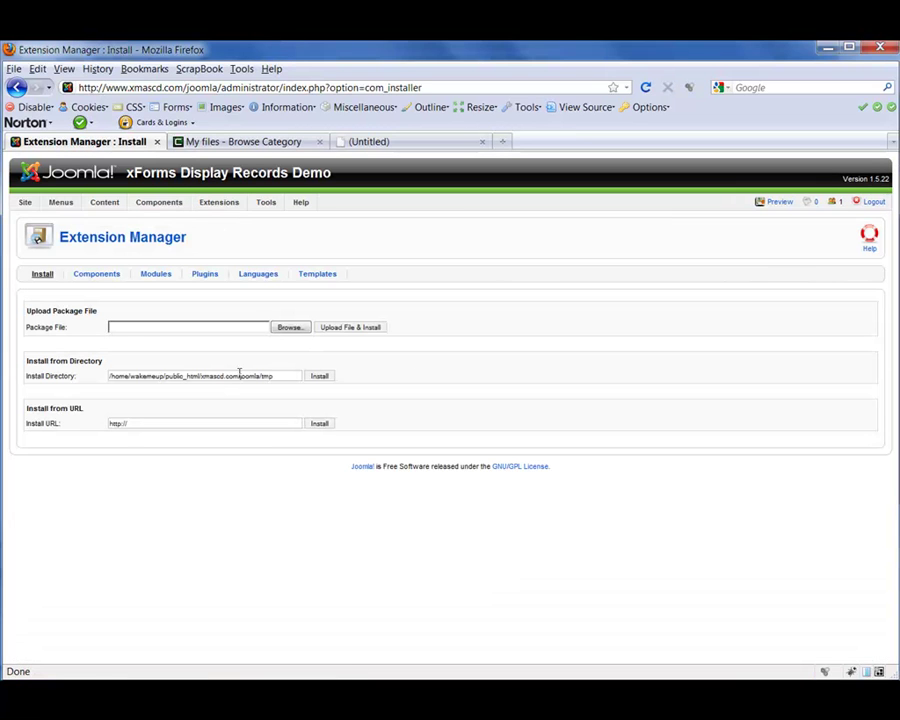
- Upload and install the com_xformsdisplayrecords.zip package from the xforms downloads folder
left_click(132, 326)
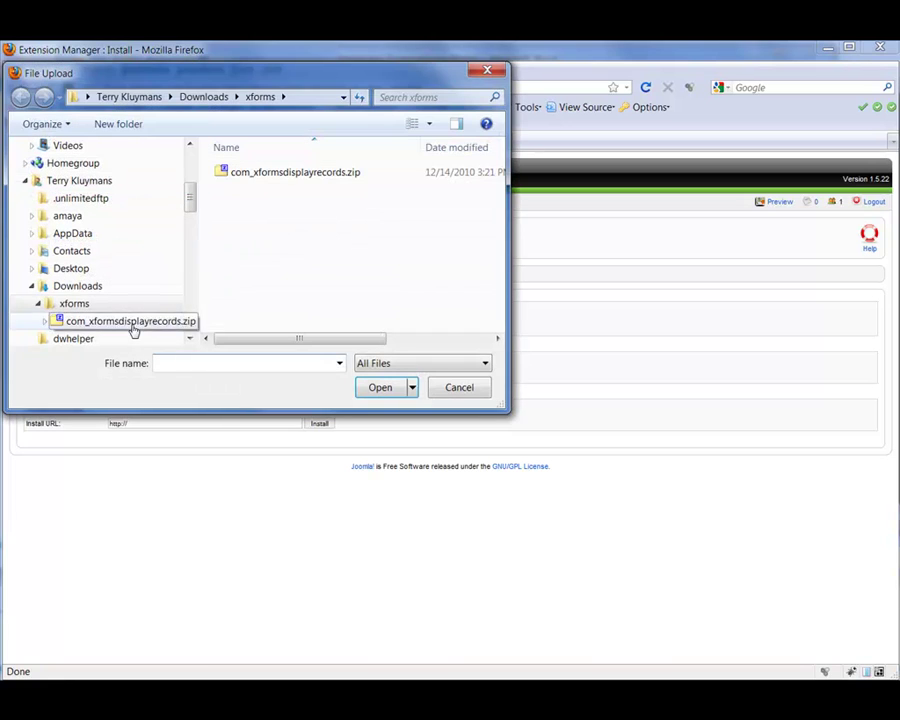
double_click(257, 174)
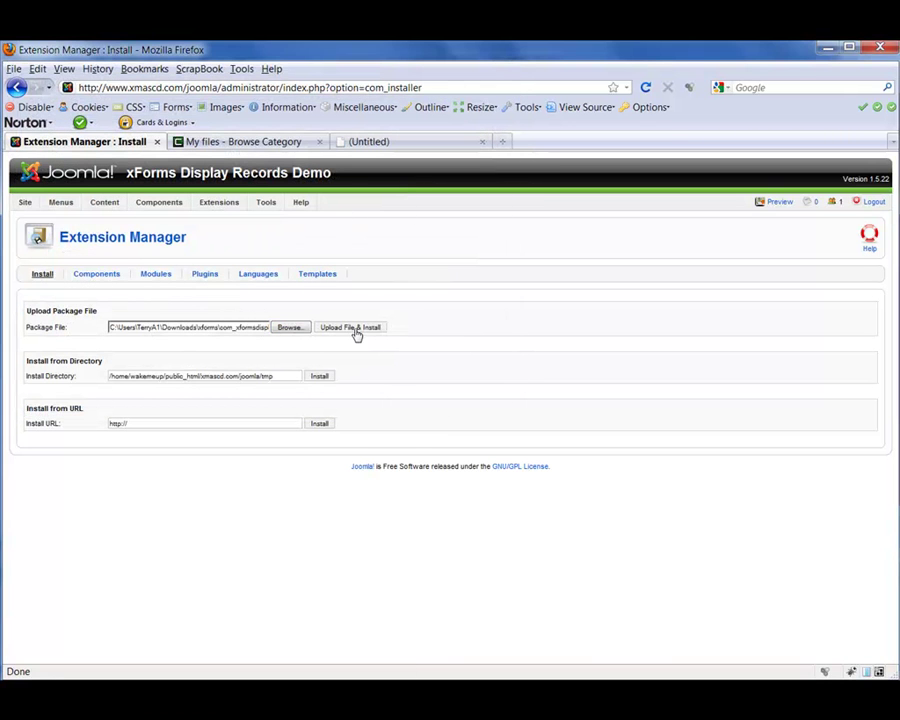
left_click(358, 333)
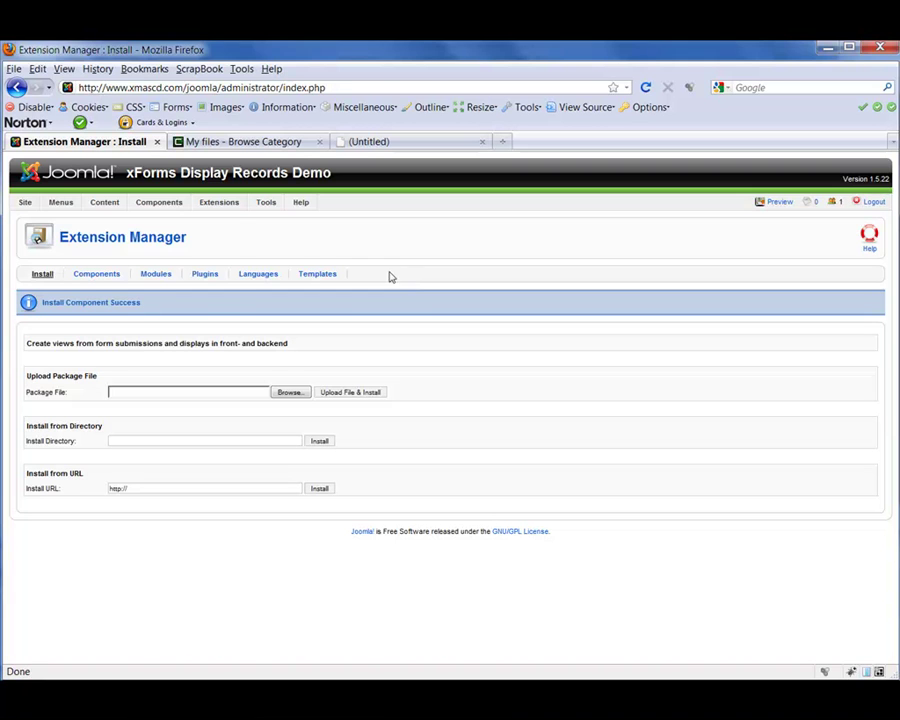
- Create a new list view in xForms Display Records and name it My First List View
mouse_move(161, 208)
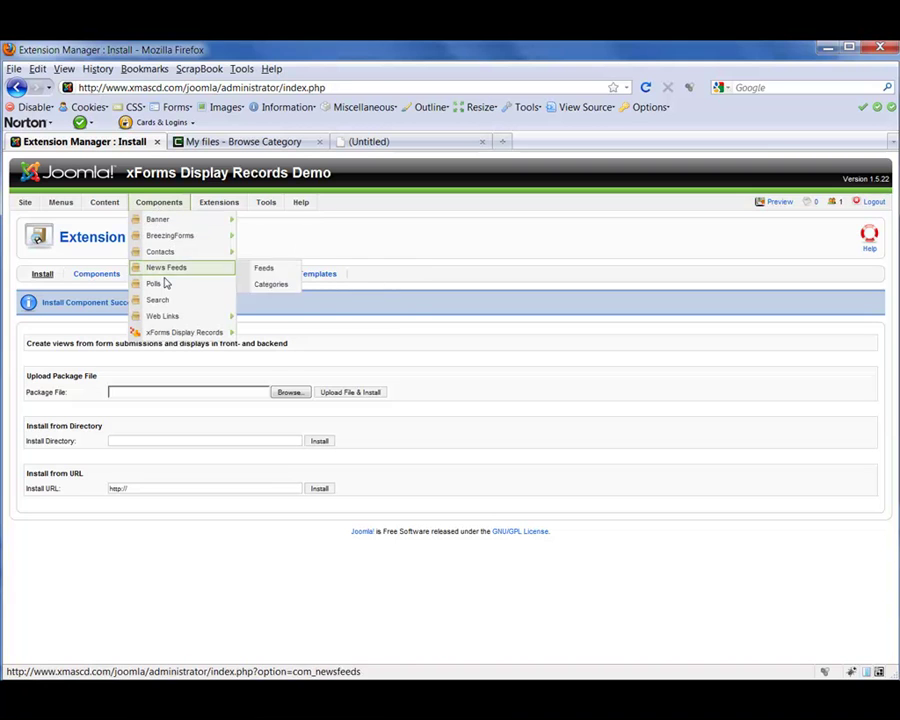
mouse_move(173, 337)
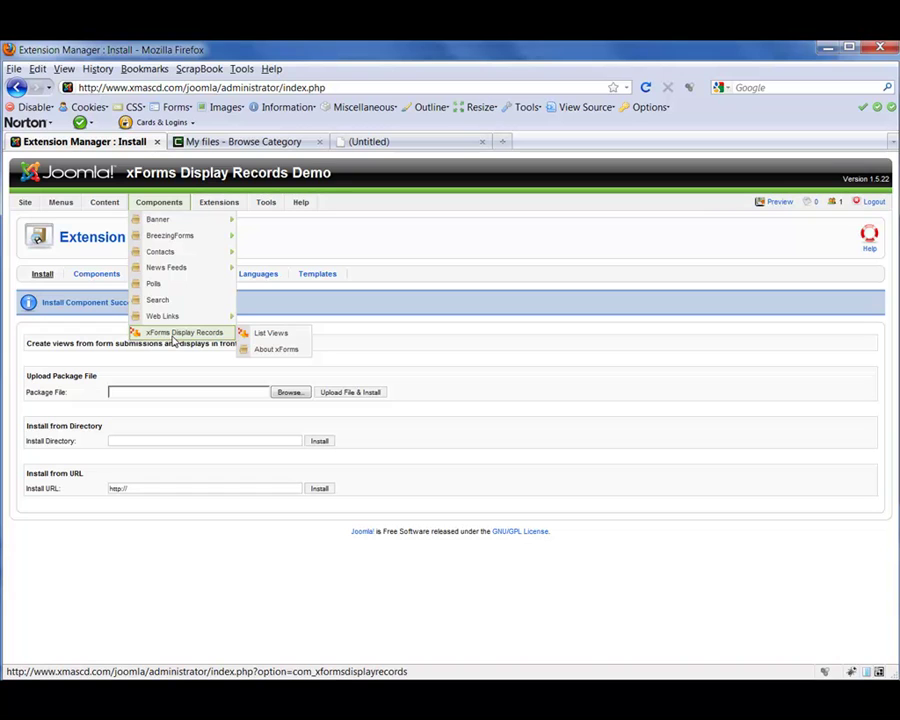
left_click(290, 340)
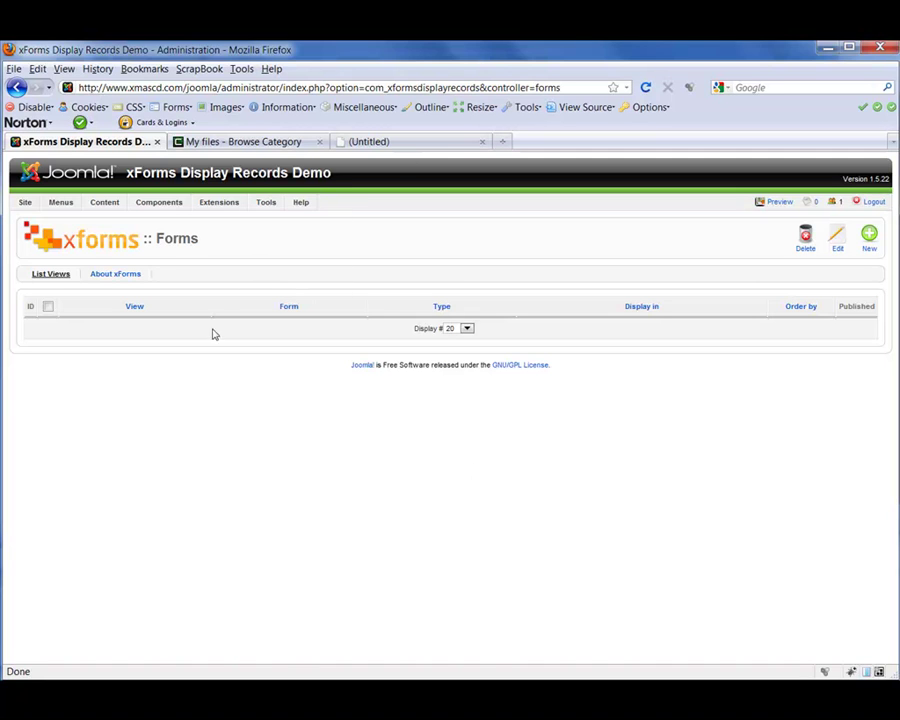
left_click(873, 251)
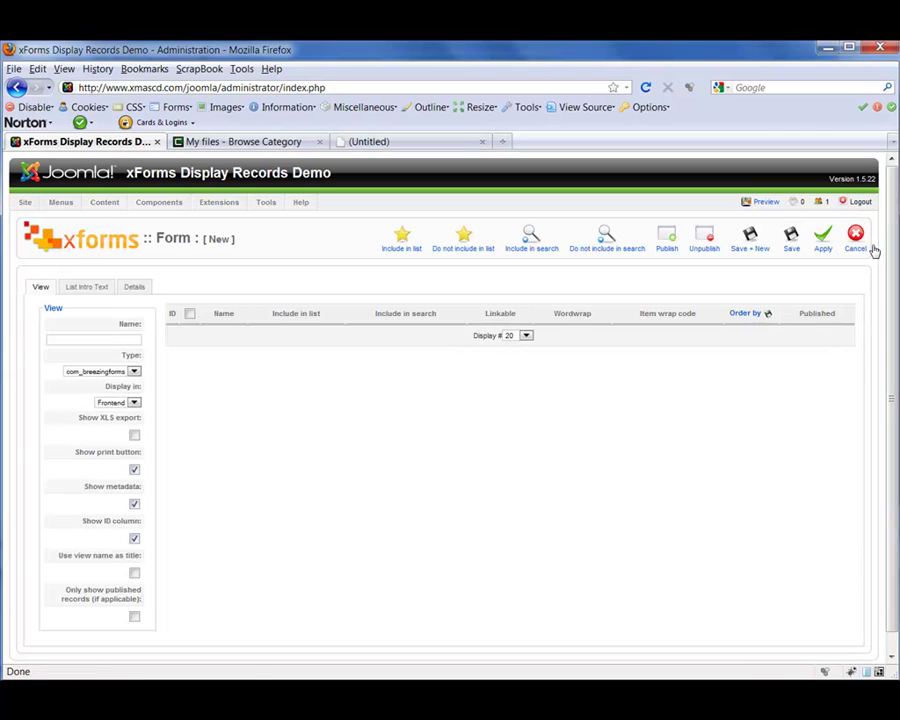
left_click(63, 339)
type("My First List Vi")
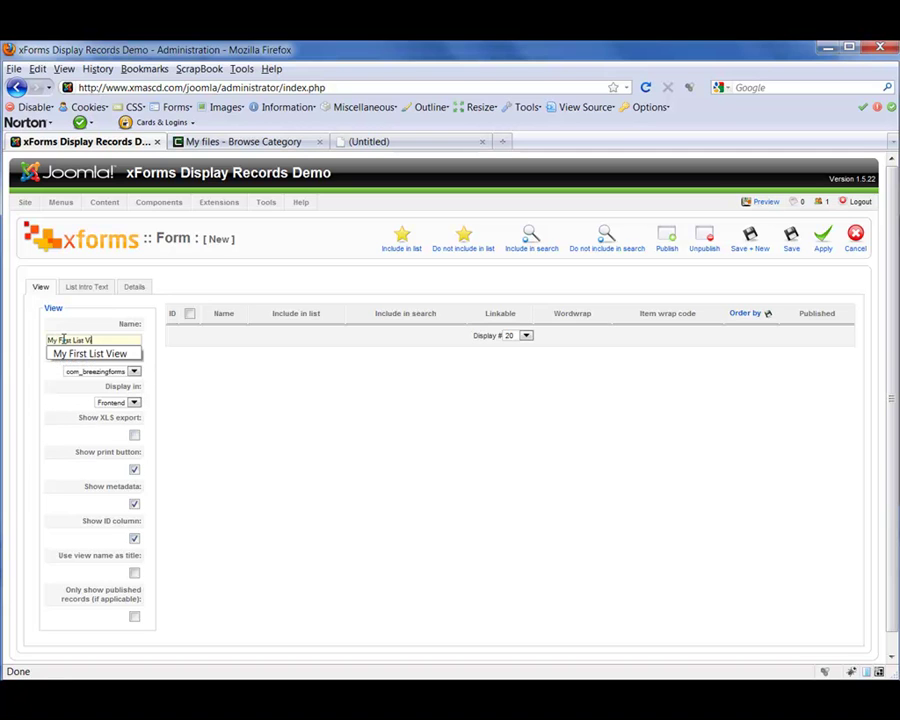
type("ew")
key("Tab")
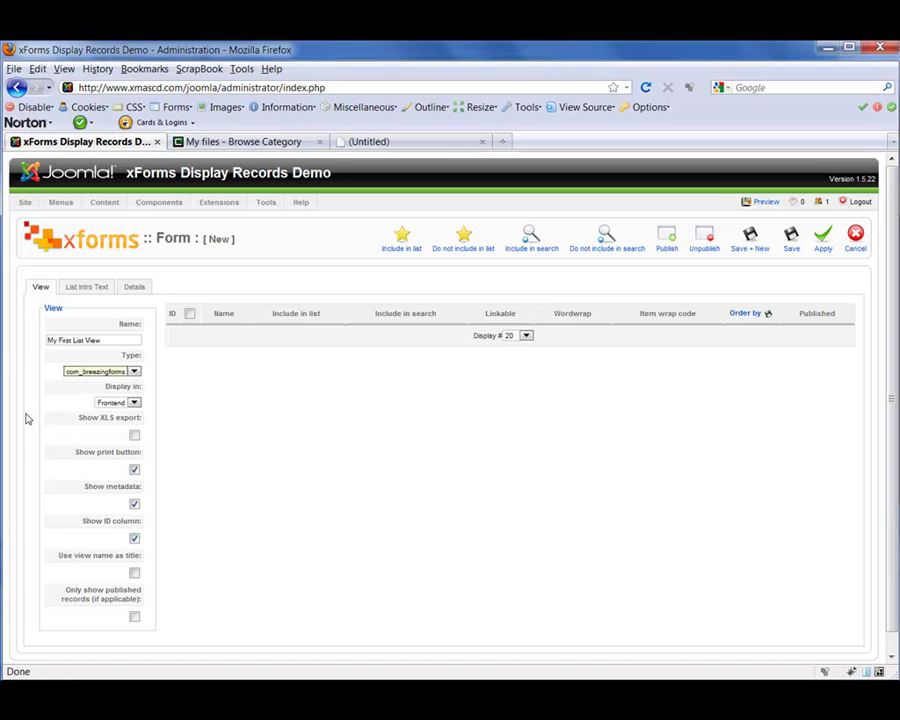
- Set the view to display in the Frontend, enable using the view name as title, and apply the settings
left_click(134, 403)
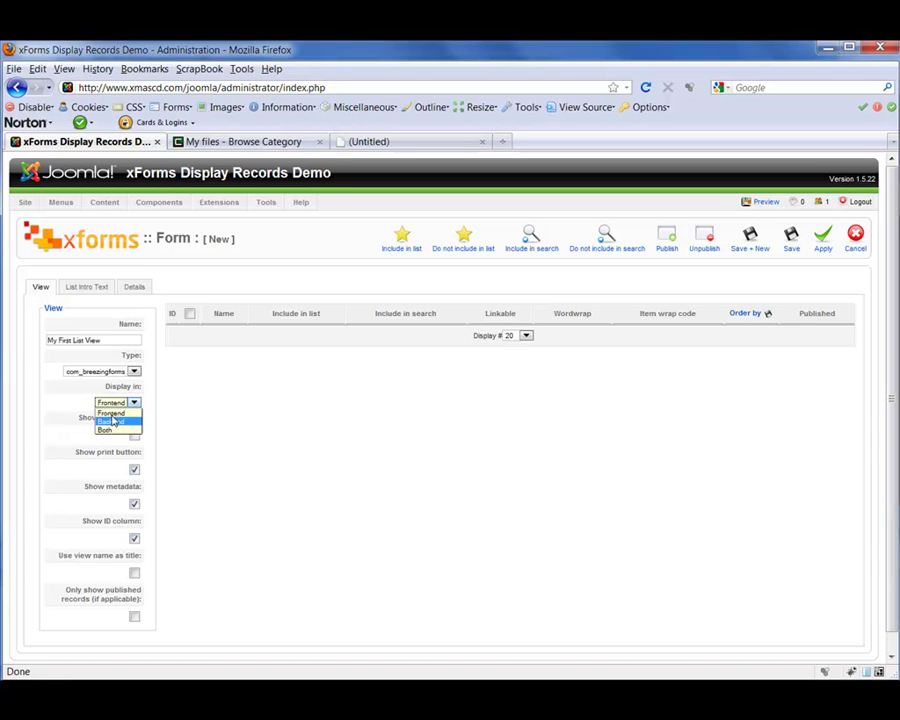
left_click(112, 415)
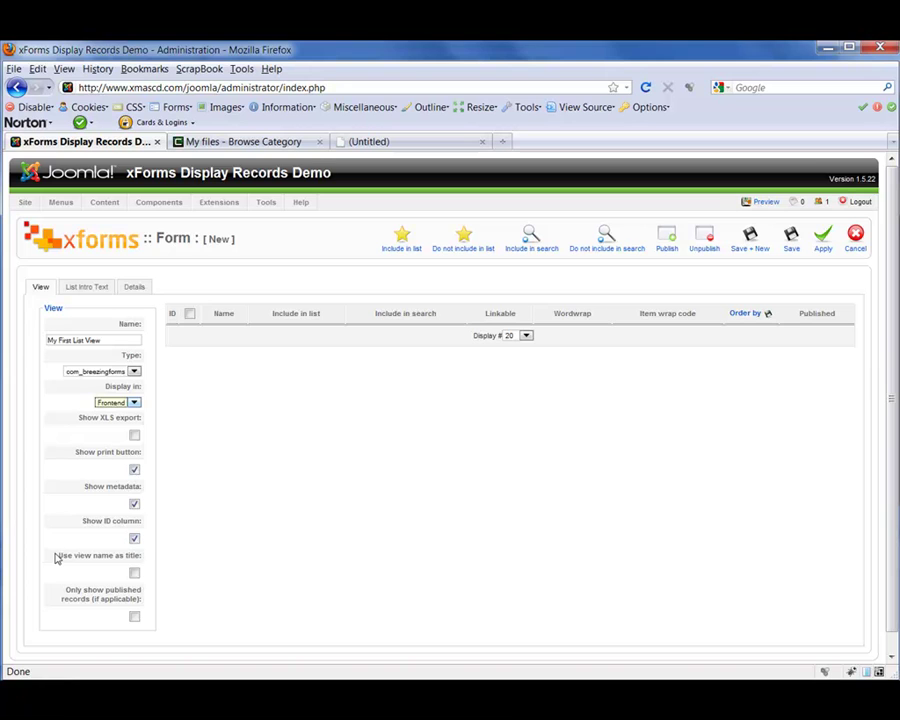
left_click(135, 574)
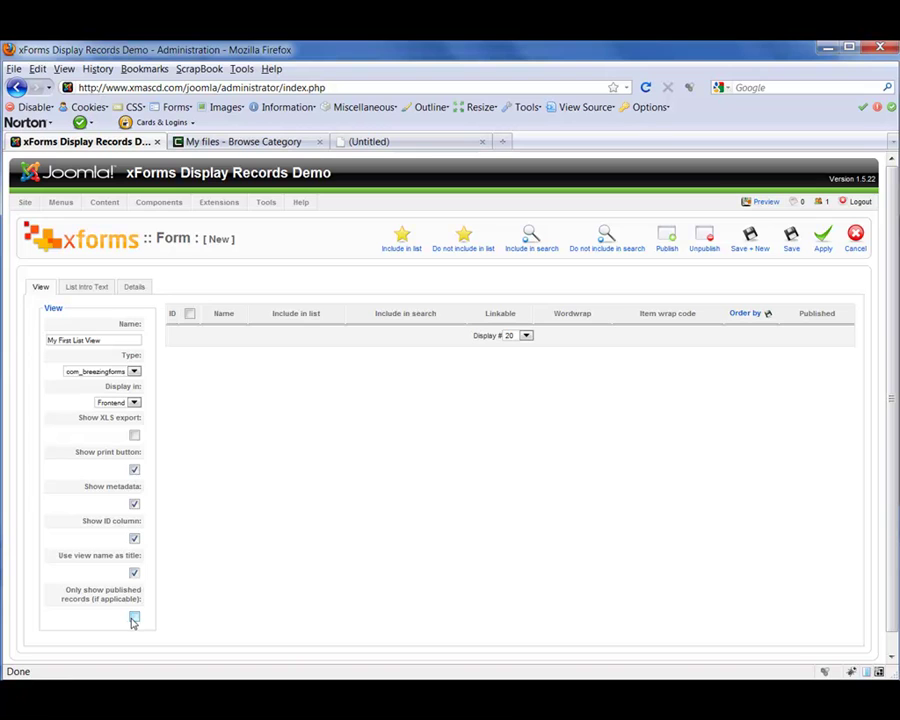
left_click(822, 250)
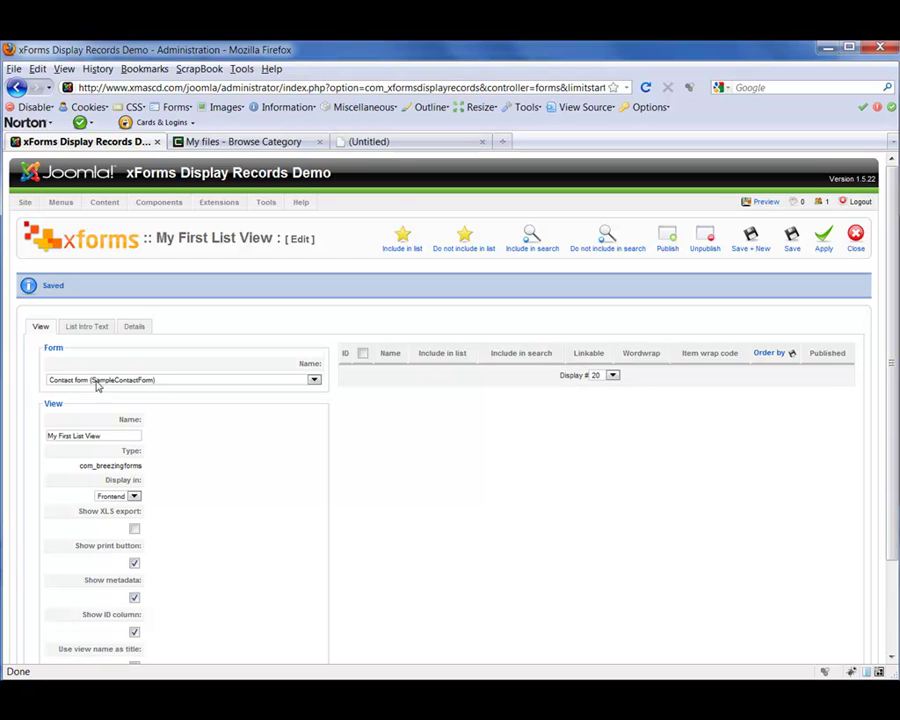
- Assign SAMPLE QuickMode Contact Form (SampleQuickModeContactForm) to the view and include all of its fields in the list
left_click(313, 381)
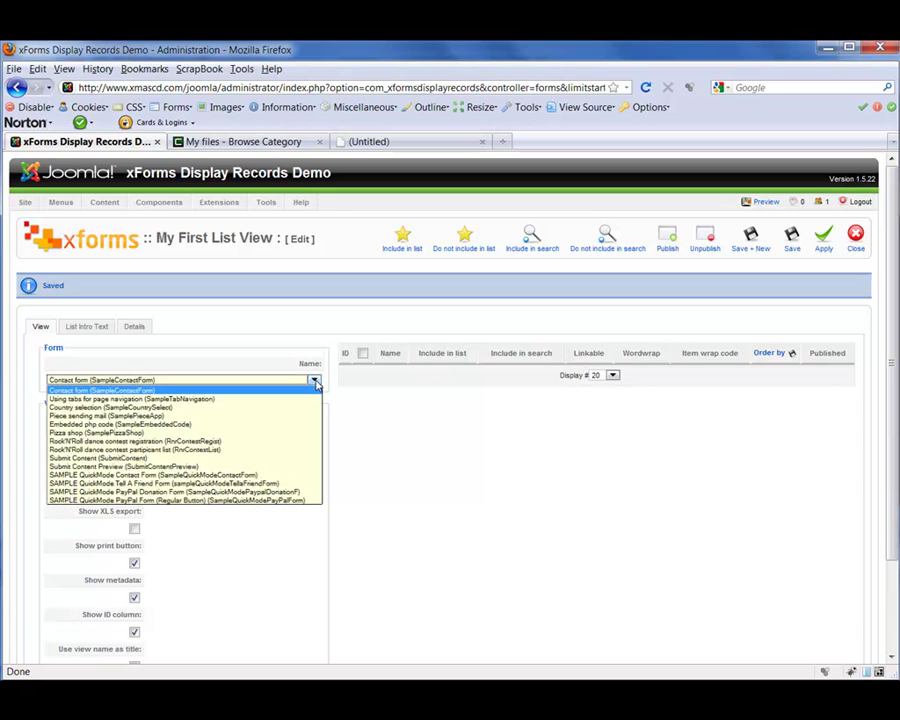
left_click(115, 477)
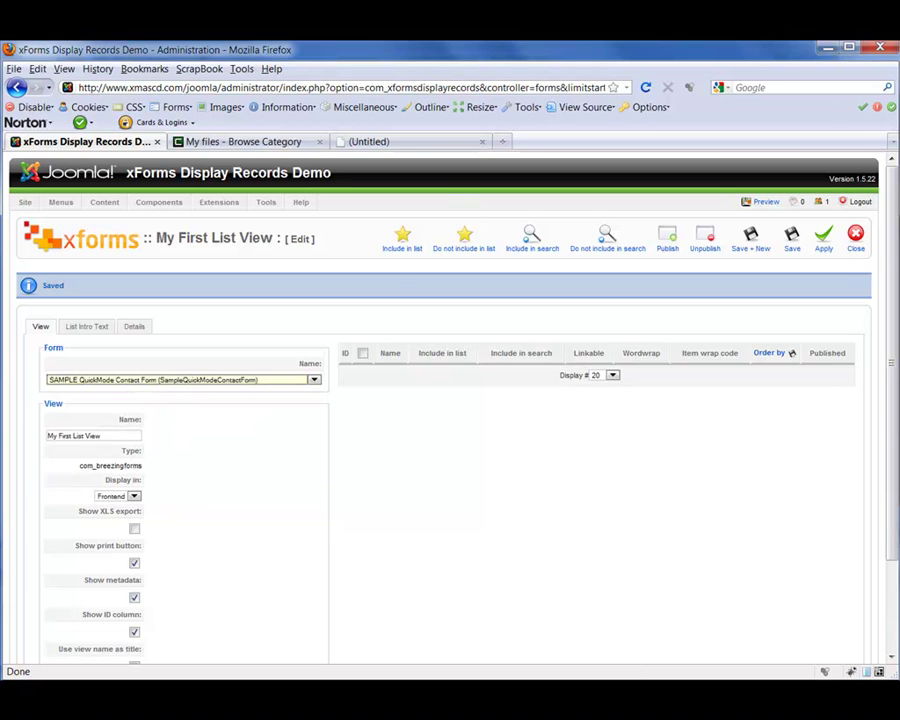
left_click(821, 252)
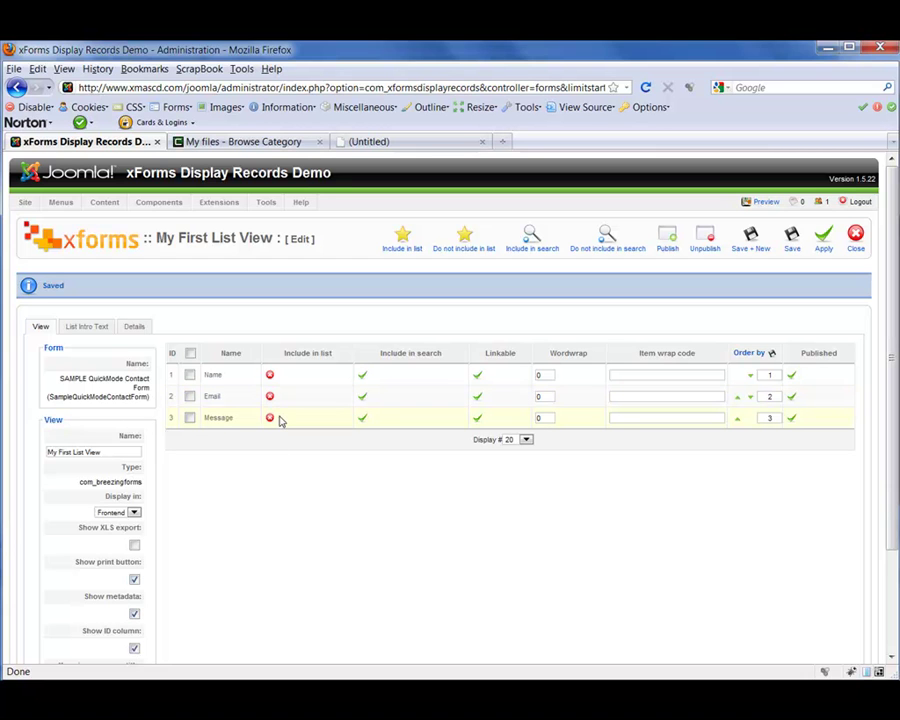
left_click(190, 354)
left_click(402, 250)
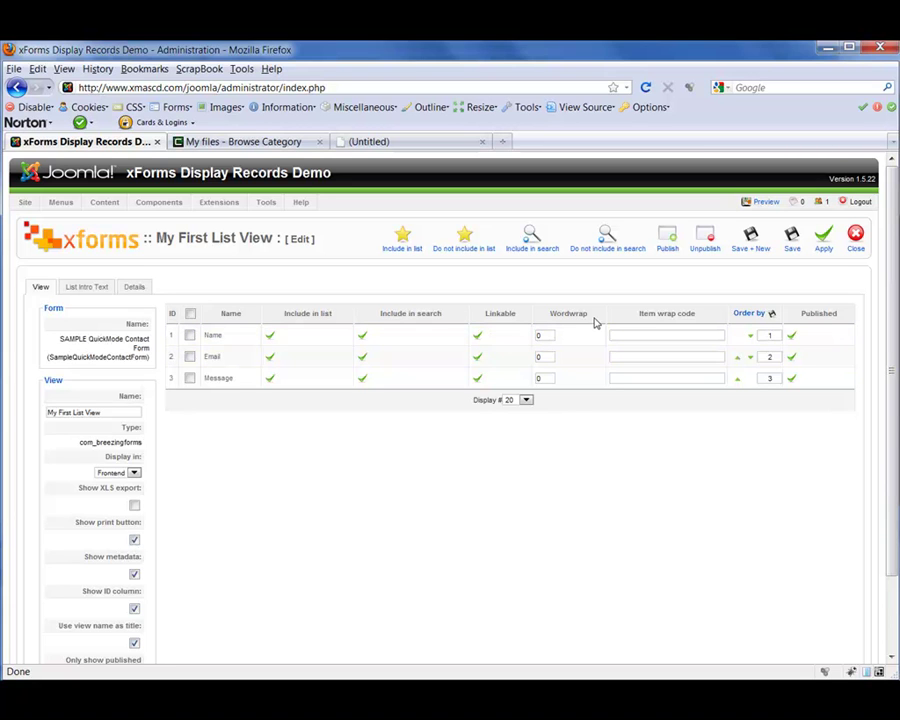
- Set the Message field's wordwrap to 80 and apply the change
double_click(546, 378)
double_click(549, 378)
double_click(549, 378)
left_click(537, 377)
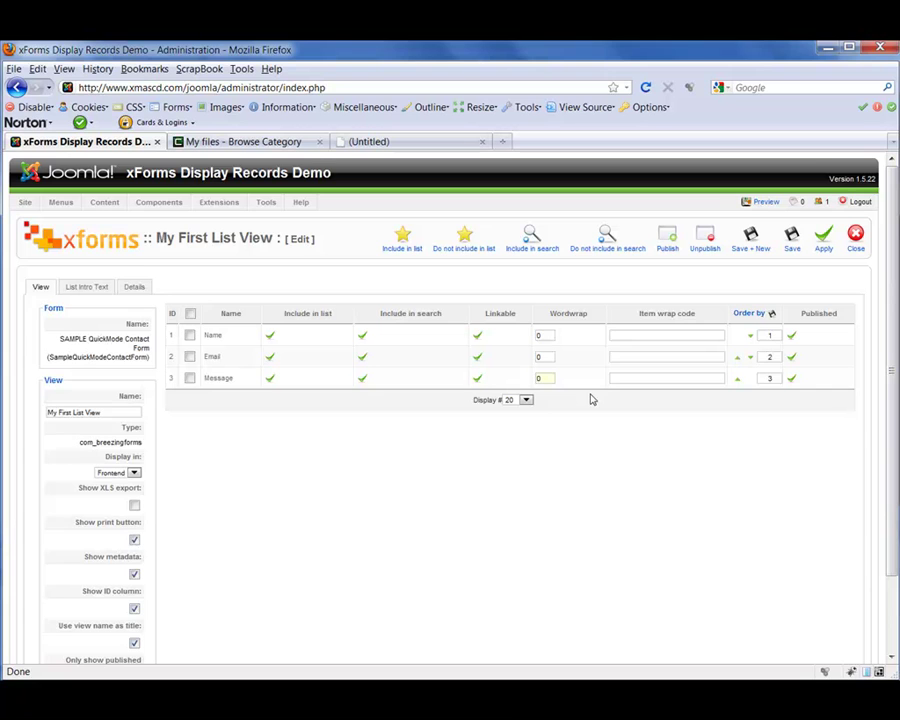
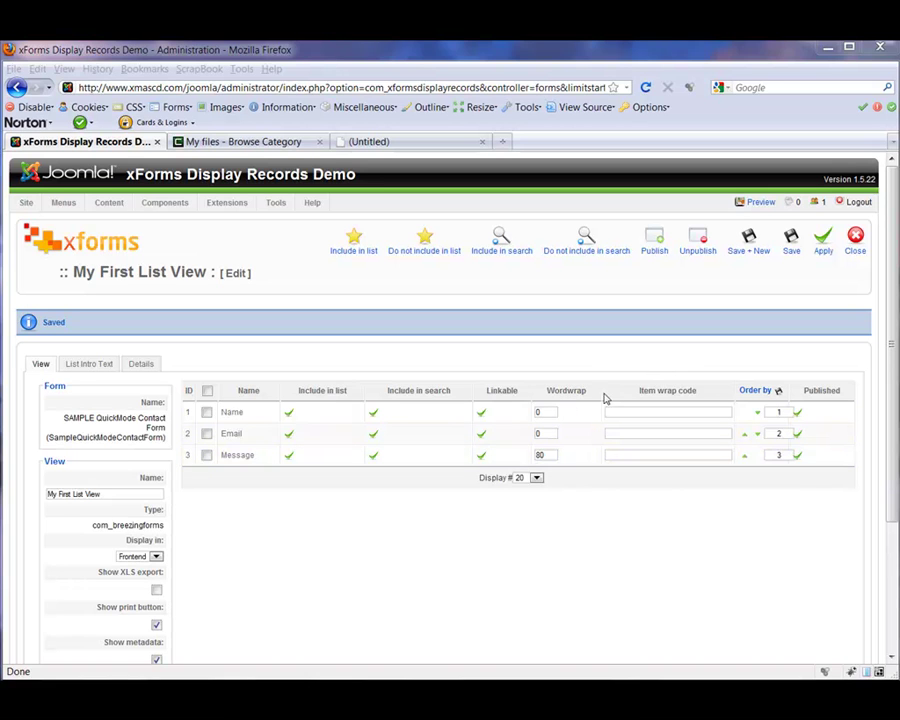
left_click(822, 256)
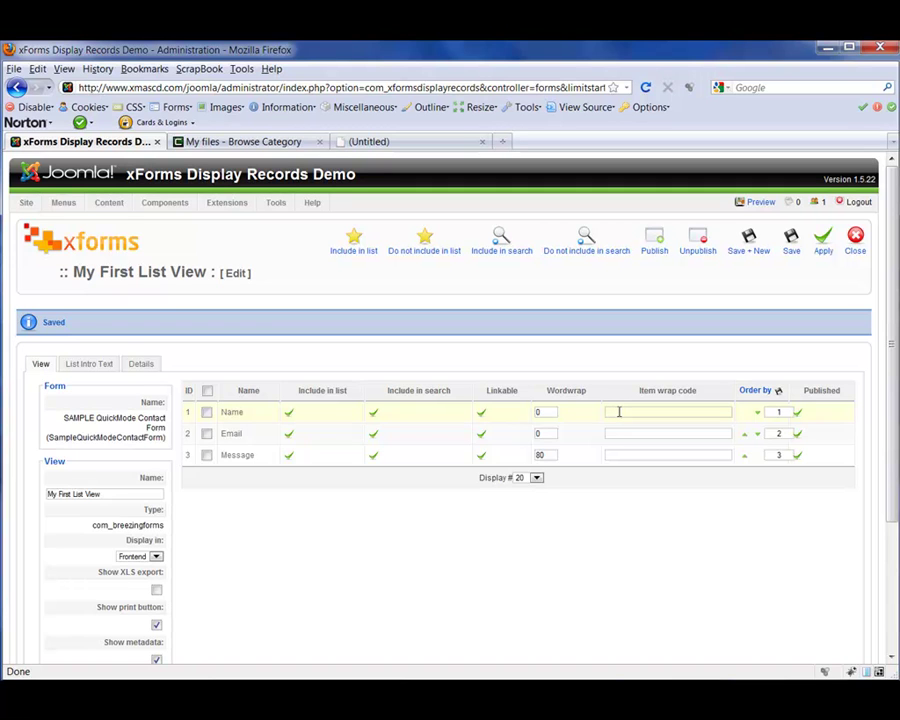
- Set the Name field's item wrap code to <font color="#ff0000">{value}</font>
left_click(619, 412)
type("<font color=\"#ff0000\">")
type("{value")
type("}</")
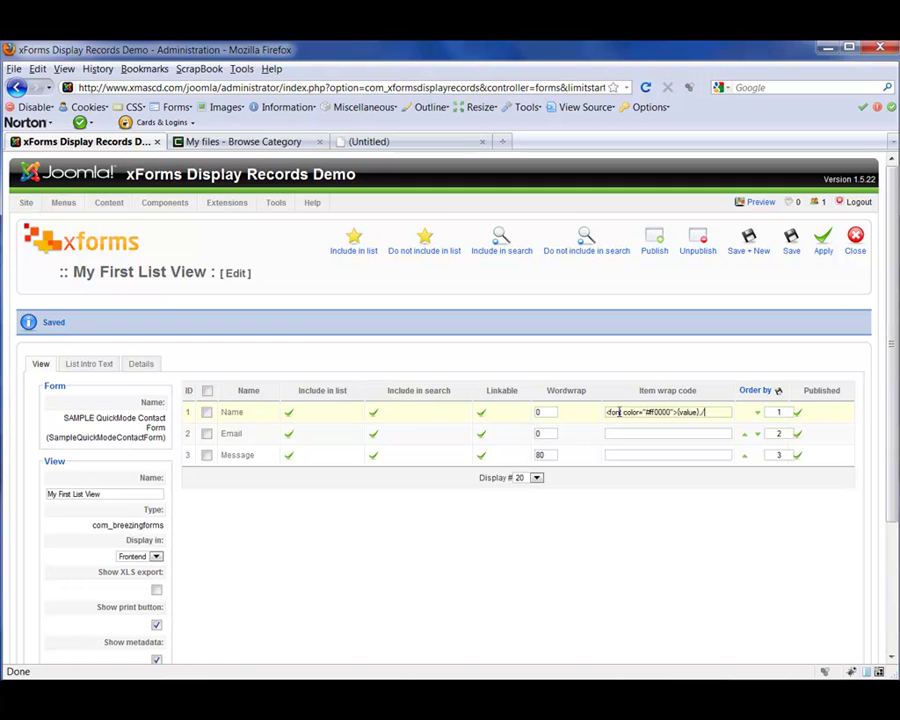
type("</font>")
- Set the Email field's item wrap code to <a href="mailto:{value}">{value}</a> and apply the changes
left_click(637, 432)
type("<a href=\"mailto:")
type("{value}")
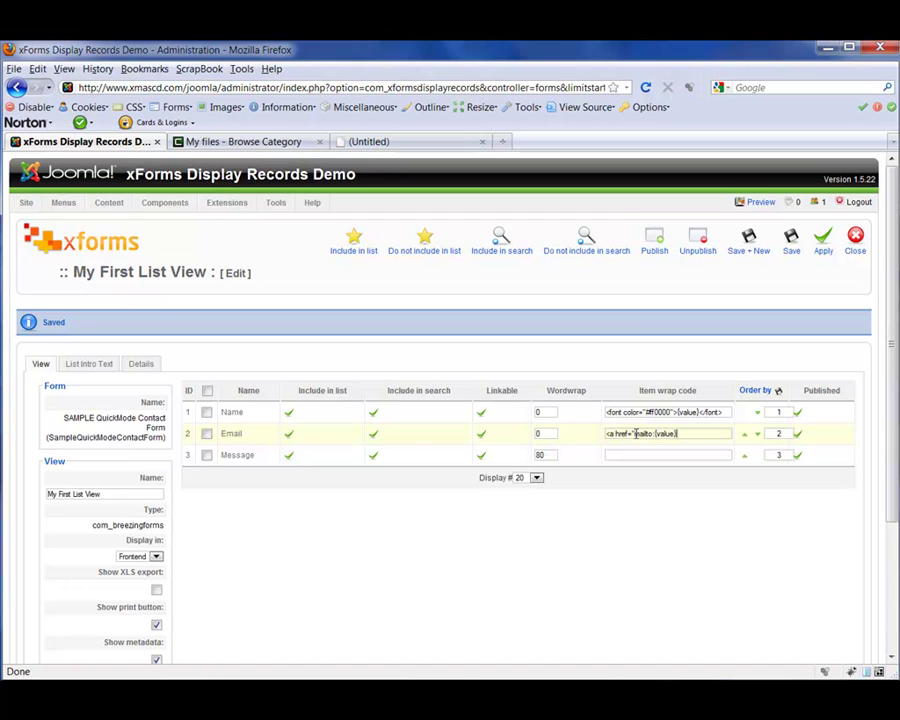
type("\">{value}</a>")
left_click(822, 250)
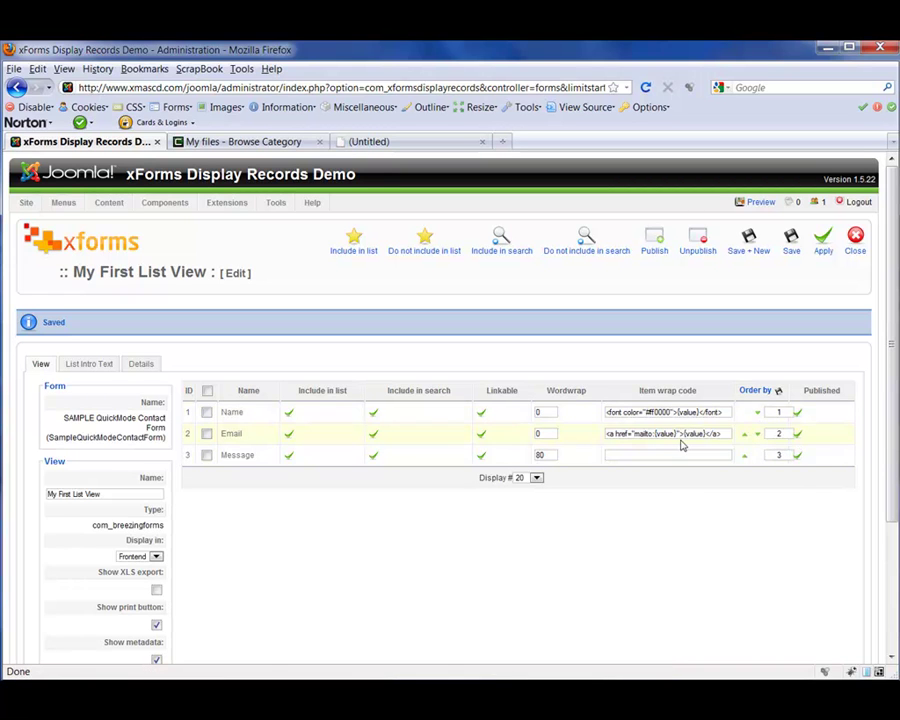
- Move Email above Name in the field order, restore it by setting Email to 2 and Name to 1, and save the order
left_click(745, 441)
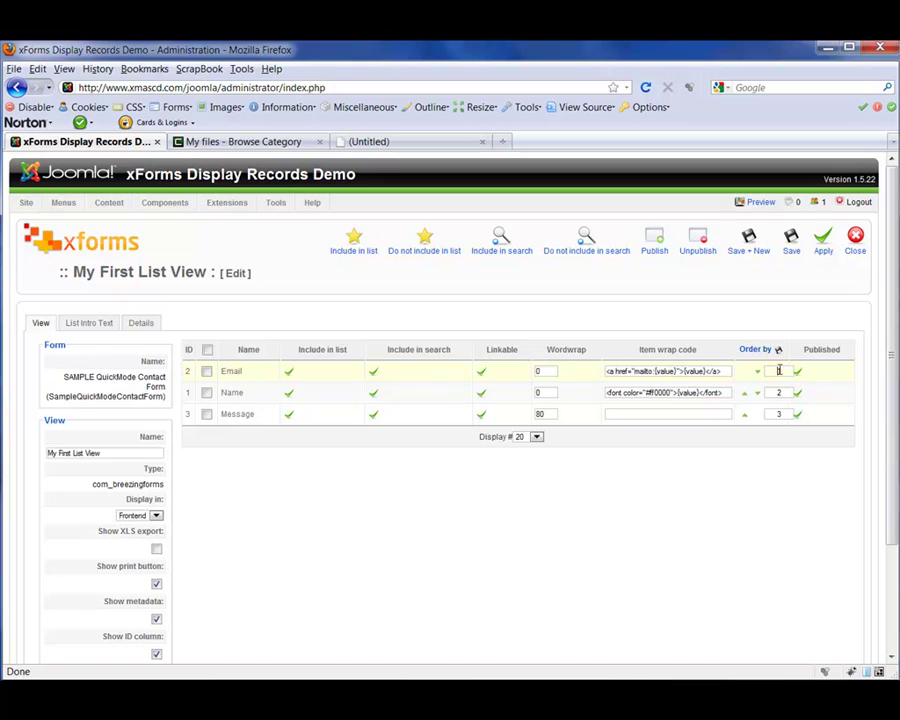
key("Tab")
key("shift+Tab")
type("2")
key("Tab")
type("1")
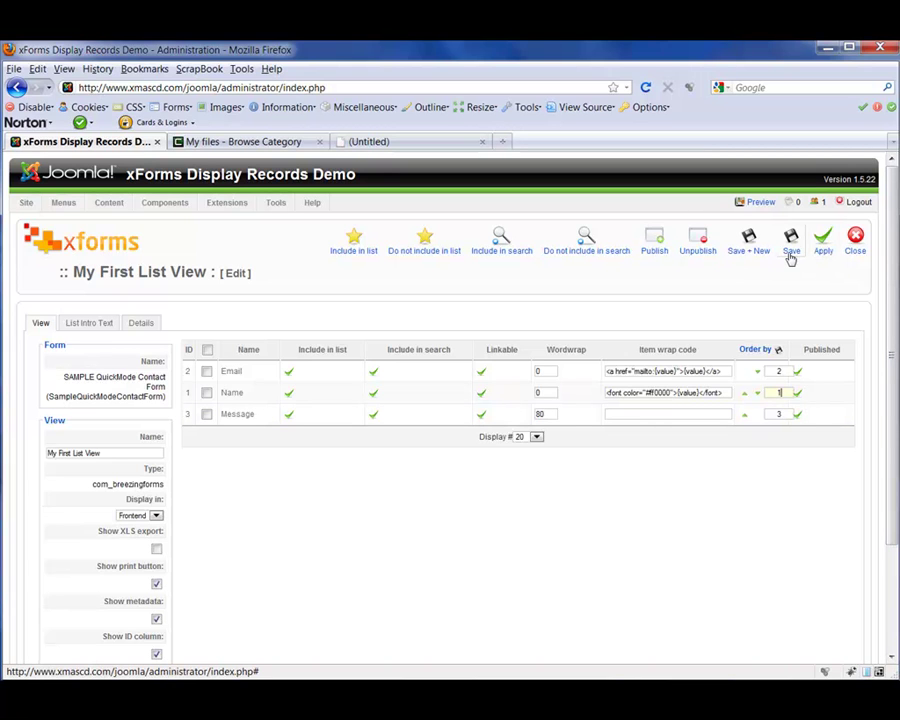
left_click(778, 352)
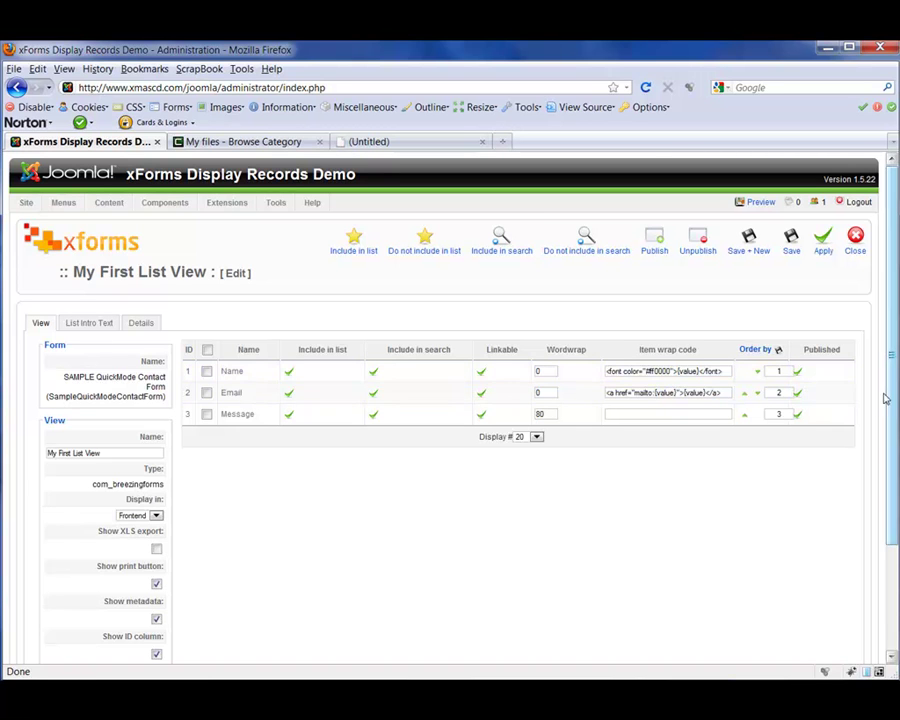
- Unpublish the Email field on its own, as well as the Name and Email fields together
left_click(798, 394)
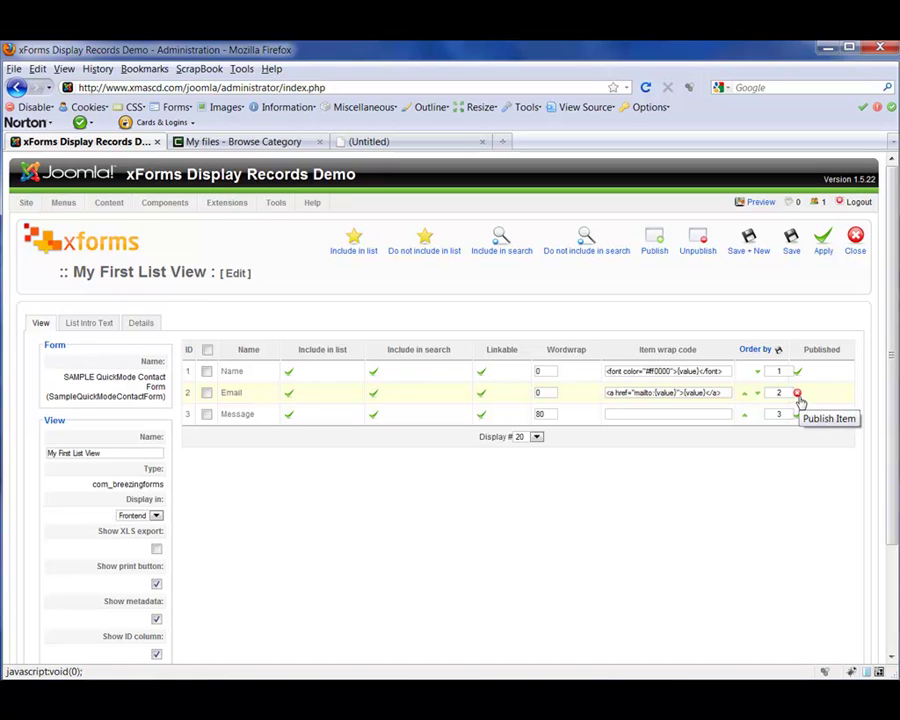
left_click(207, 372)
left_click(207, 393)
left_click(693, 250)
- Publish the Name and Email fields again and apply the view's changes
left_click(207, 372)
left_click(206, 393)
left_click(653, 251)
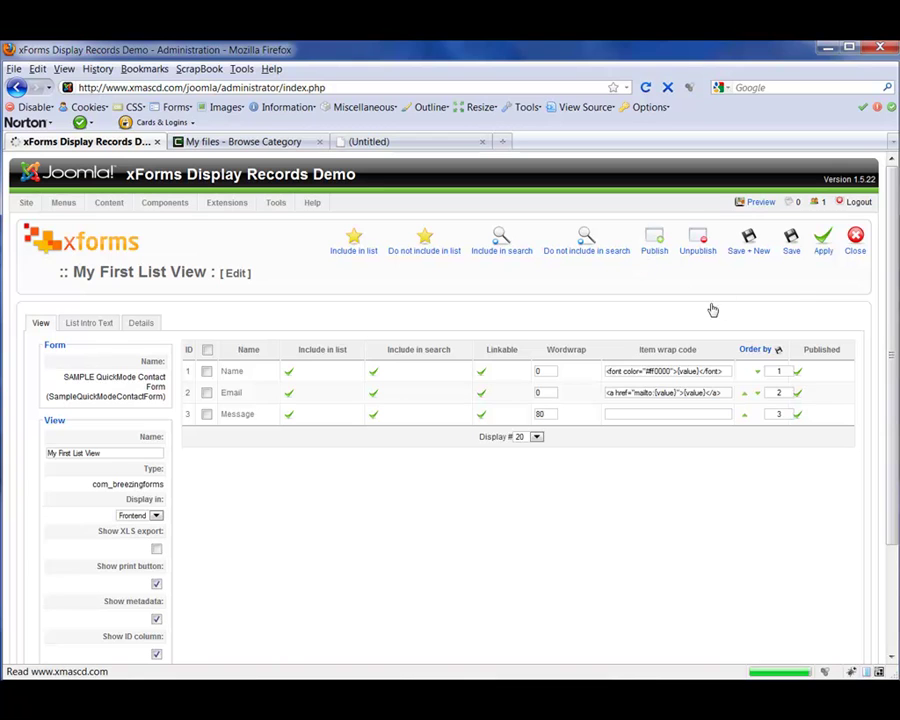
left_click(822, 256)
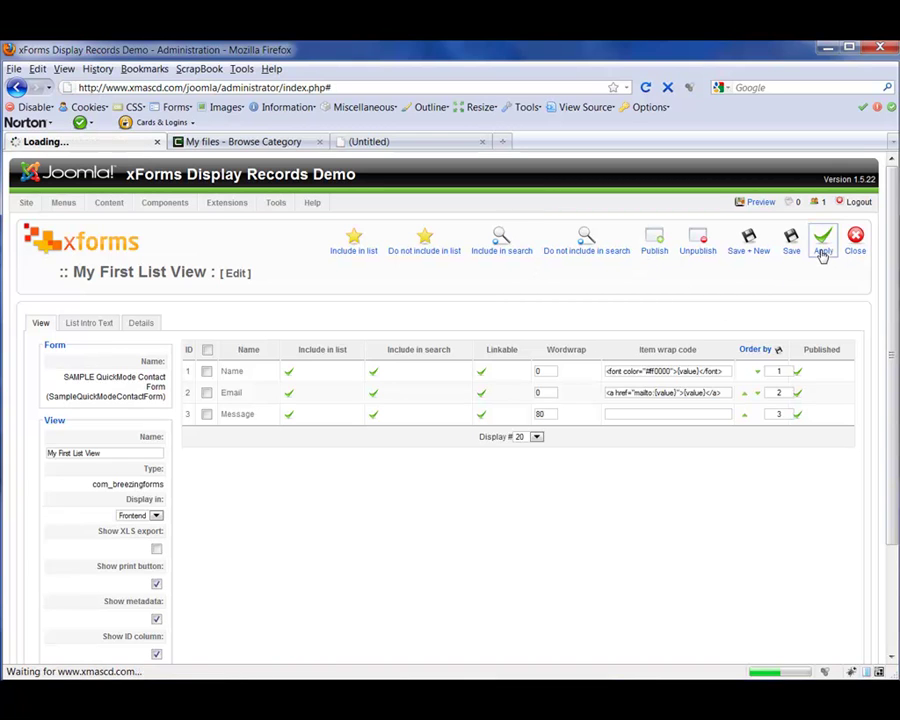